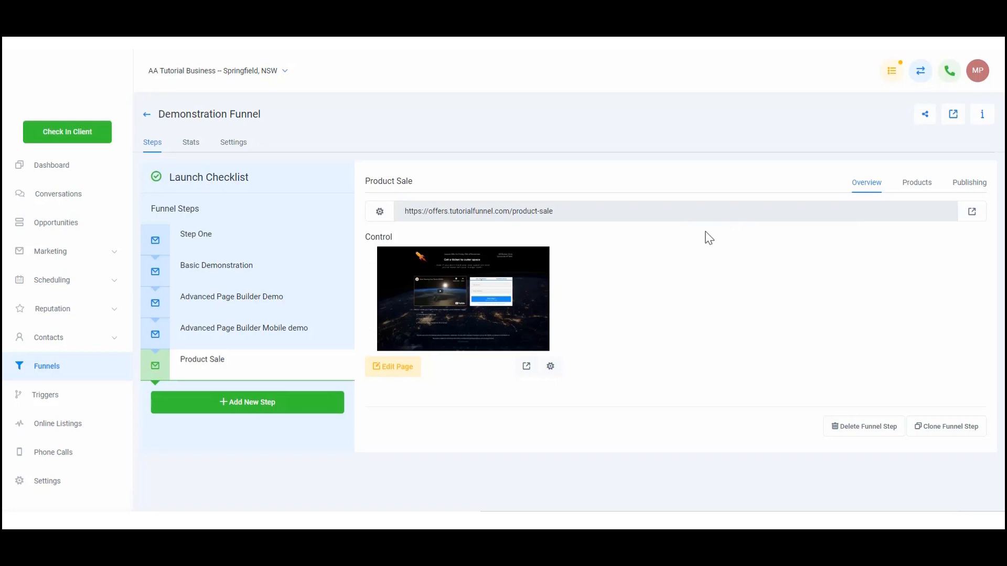
# - Show the products attached to the Product Sale funnel step
pyautogui.moveTo(254, 365)
pyautogui.click(919, 190)
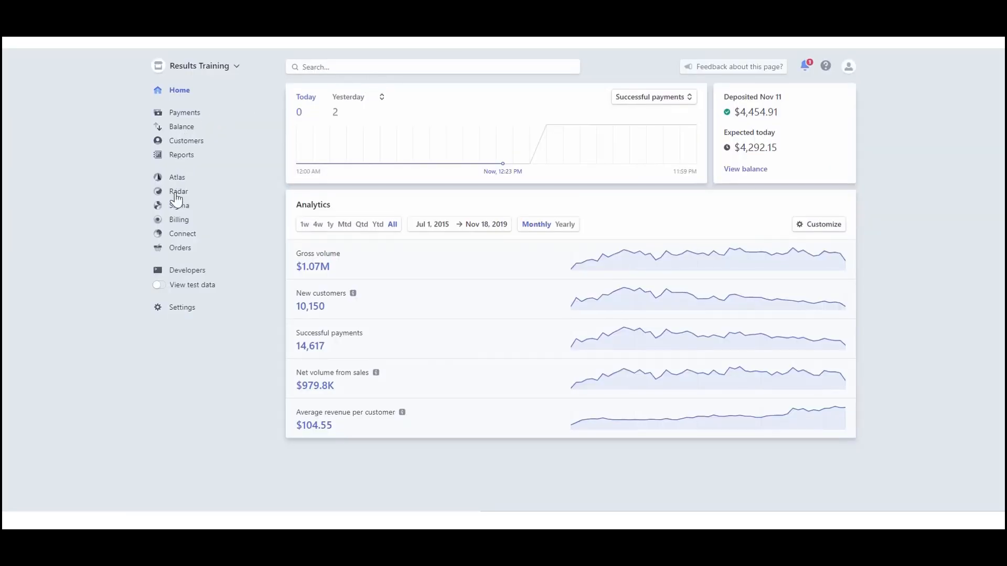
# - Switch to Stripe and create a billing product named Demonstration Subscription with the statement descriptor Company Name
pyautogui.click(181, 221)
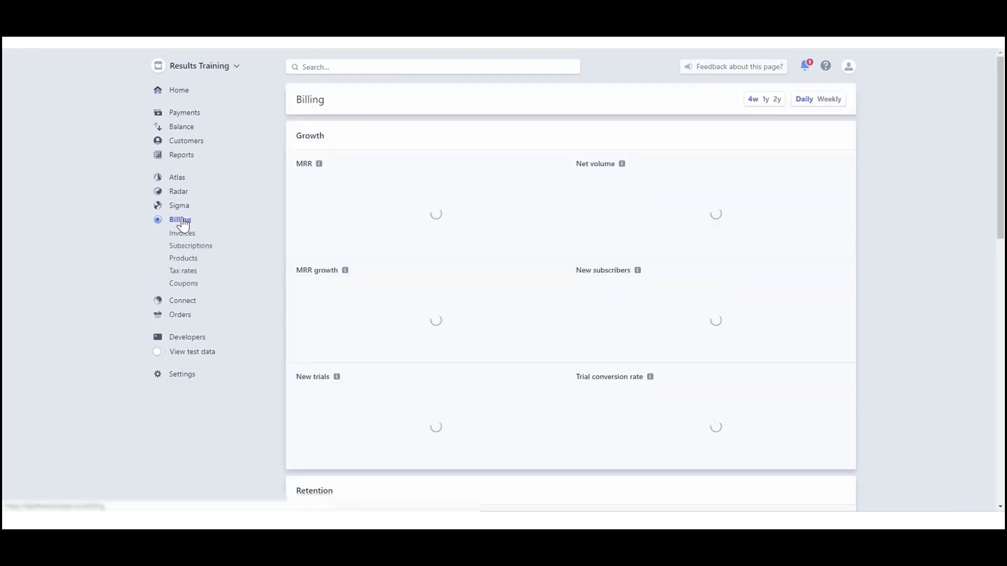
pyautogui.click(183, 261)
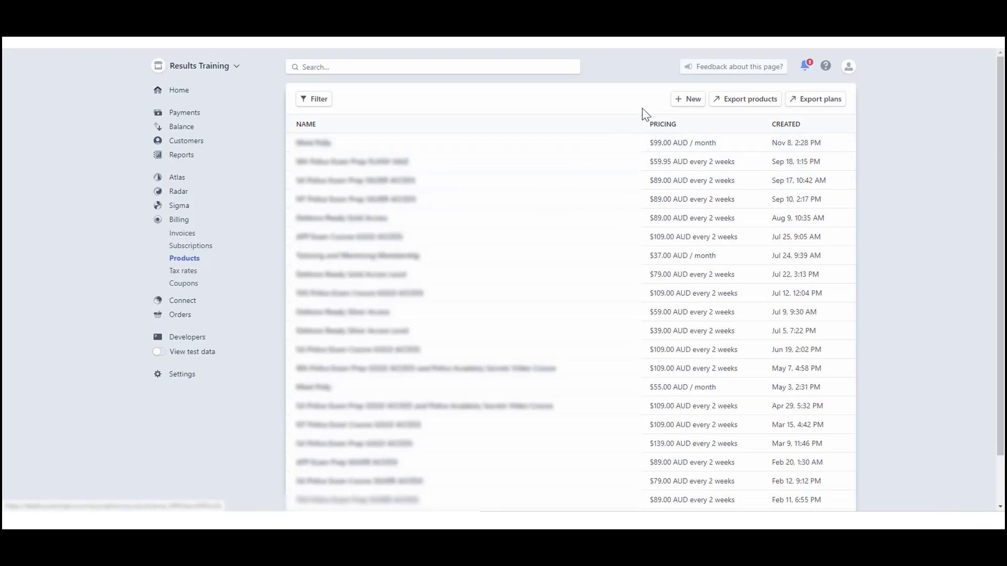
pyautogui.click(689, 107)
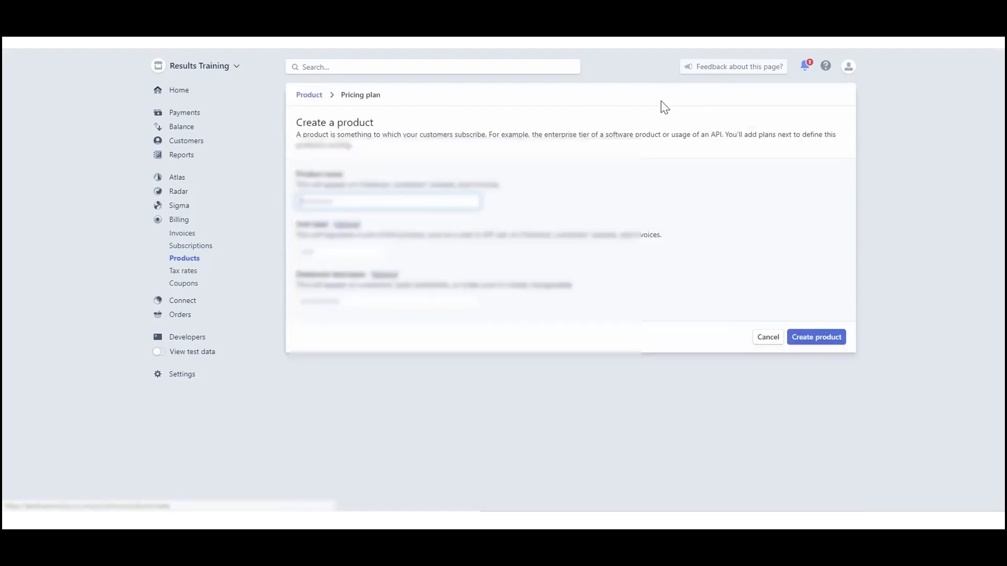
pyautogui.click(388, 203)
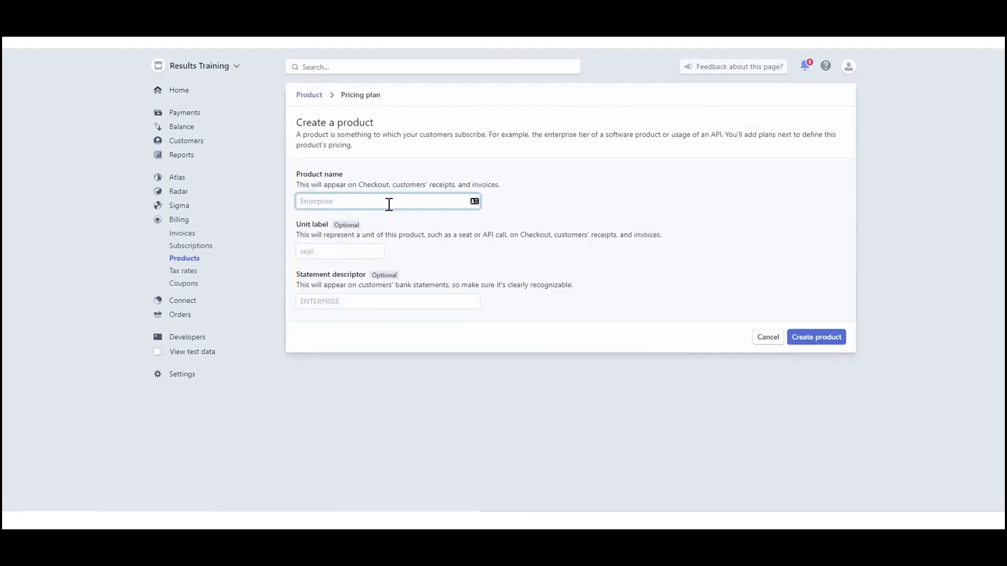
pyautogui.write('Demonstration Subscription')
pyautogui.click(362, 302)
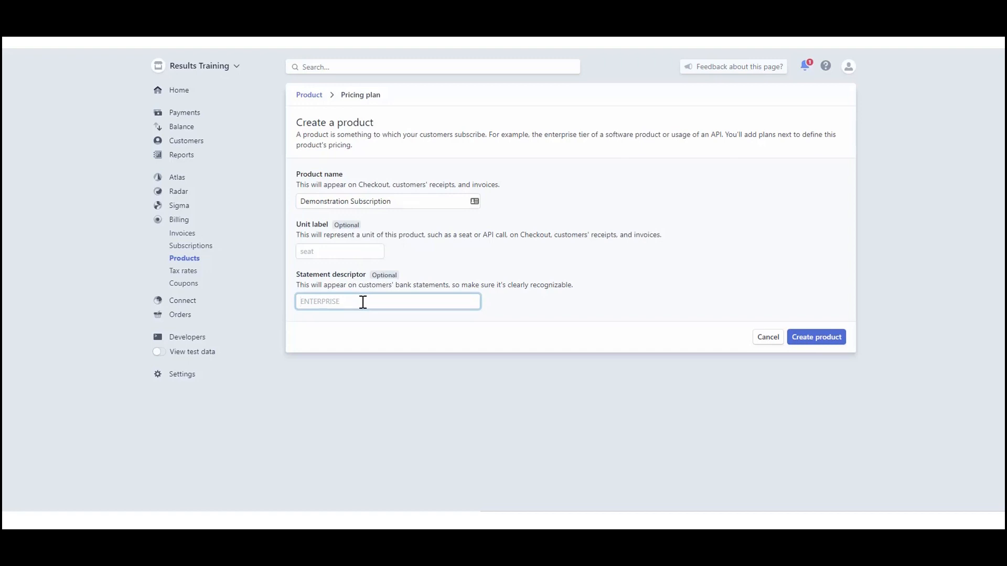
pyautogui.write('Company Name')
pyautogui.click(816, 346)
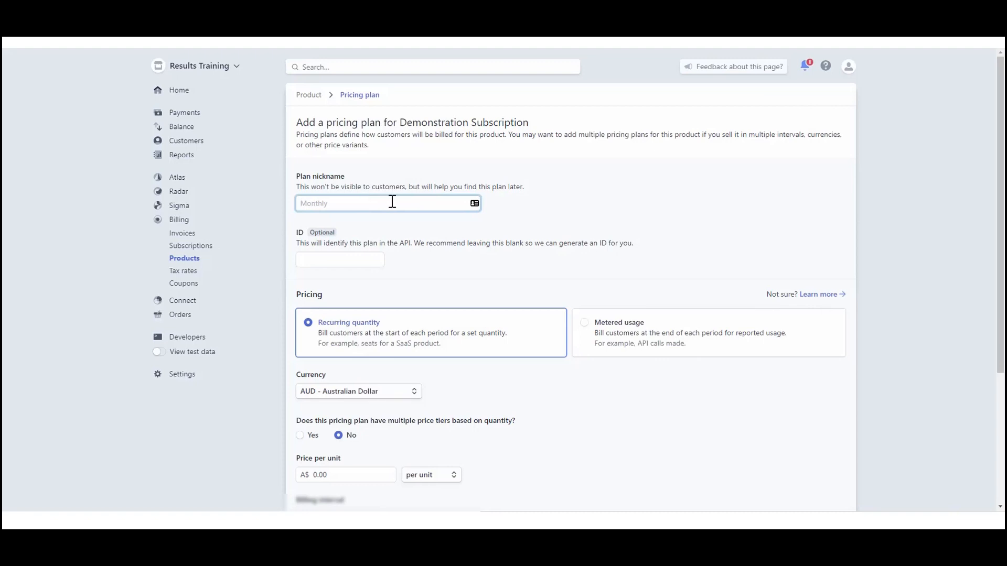
# - Nickname the pricing plan Demo Subscription video and set its currency to USD - US Dollar
pyautogui.write('Demo Subscription video')
pyautogui.scroll(-1, 349, 343)
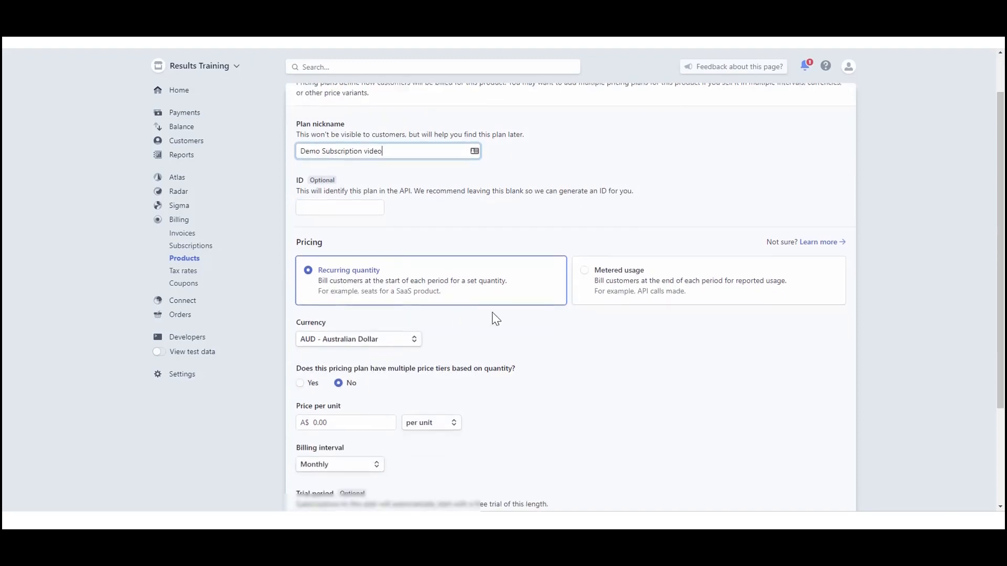
pyautogui.scroll(-1, 496, 318)
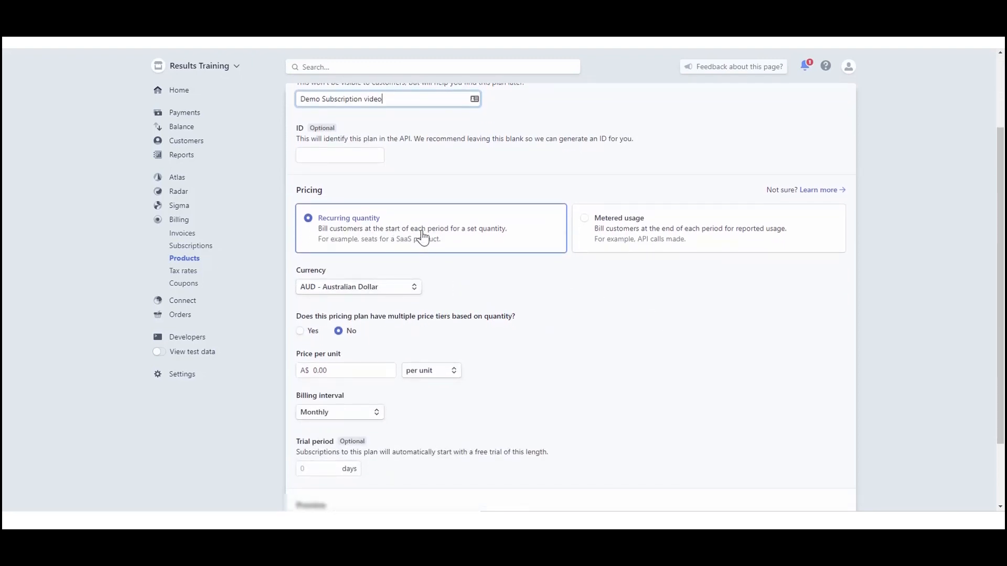
pyautogui.click(415, 287)
pyautogui.click(358, 324)
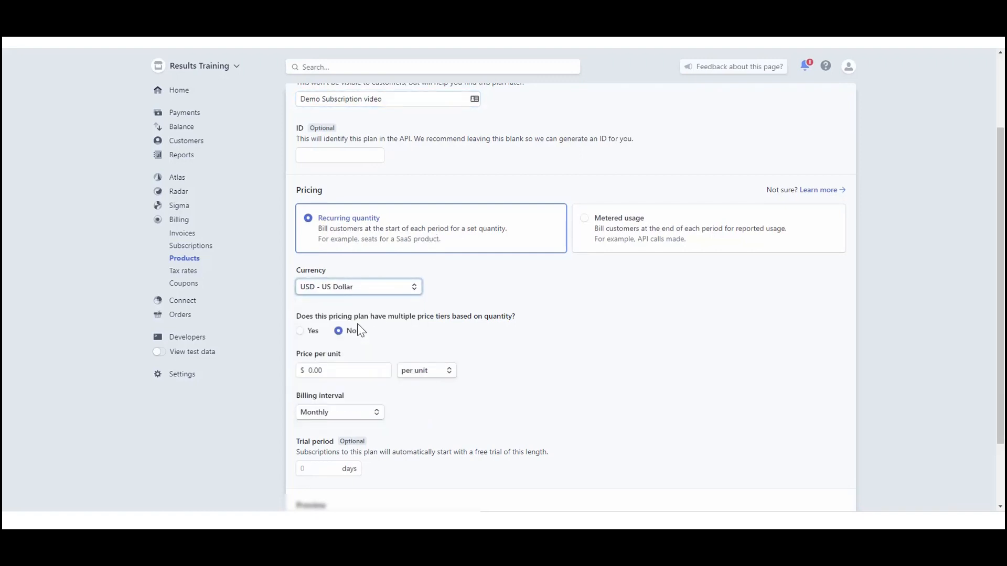
# - Set the pricing plan's price per unit to $500.00
pyautogui.scroll(-1, 481, 329)
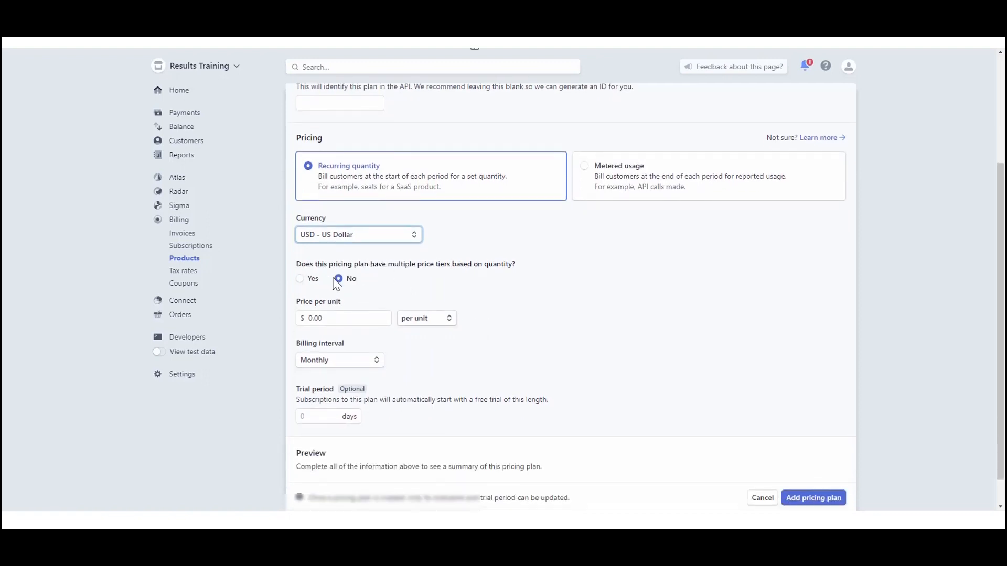
pyautogui.click(339, 320)
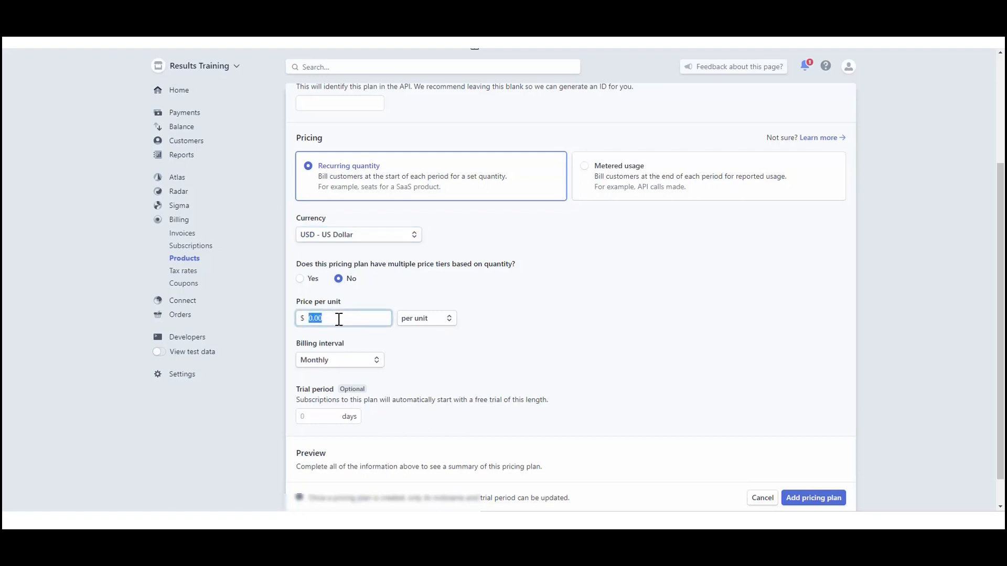
pyautogui.write('500')
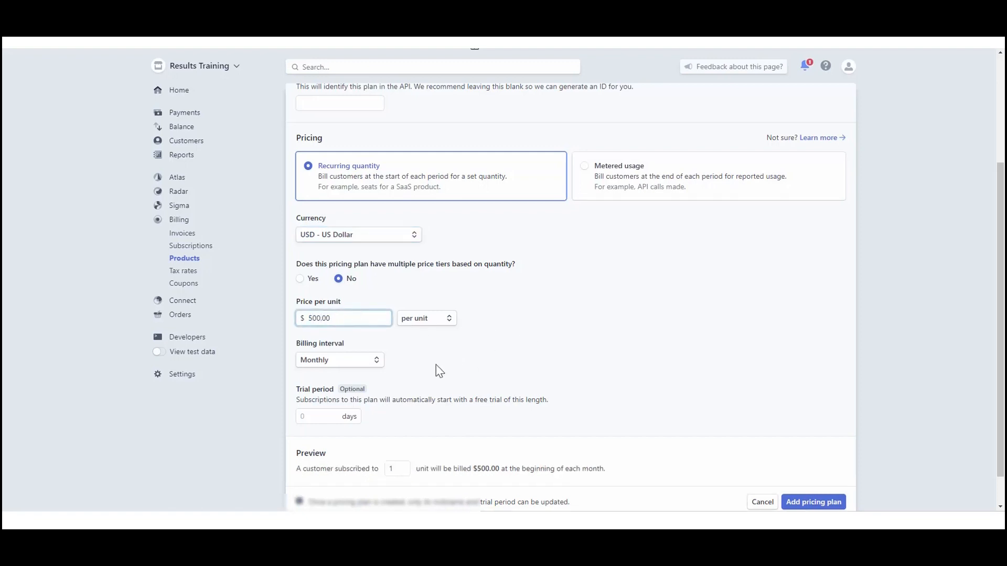
# - Try custom billing intervals of 2 days, 2 weeks and 2 months for the plan, and return it to Monthly
pyautogui.click(359, 361)
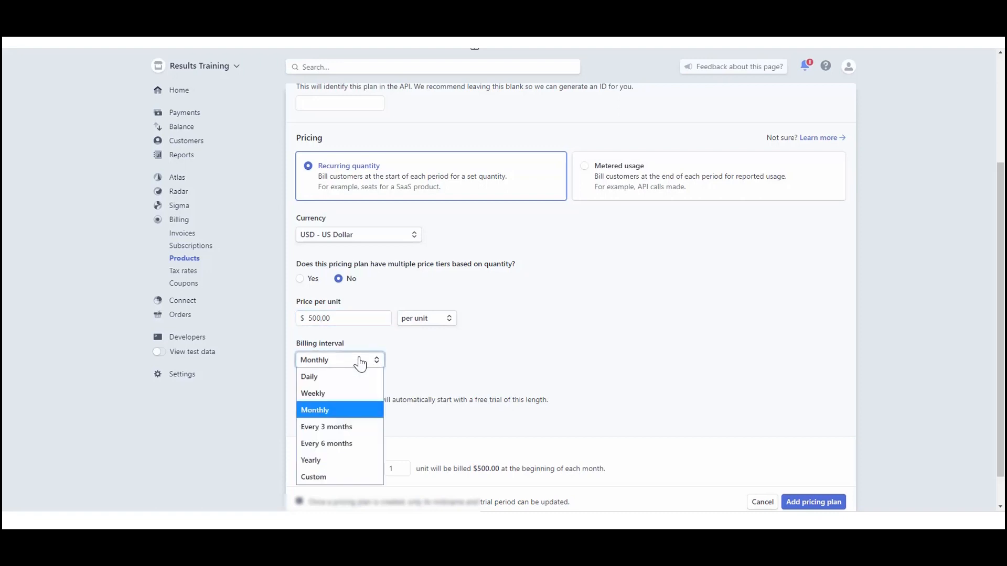
pyautogui.scroll(-2, 495, 357)
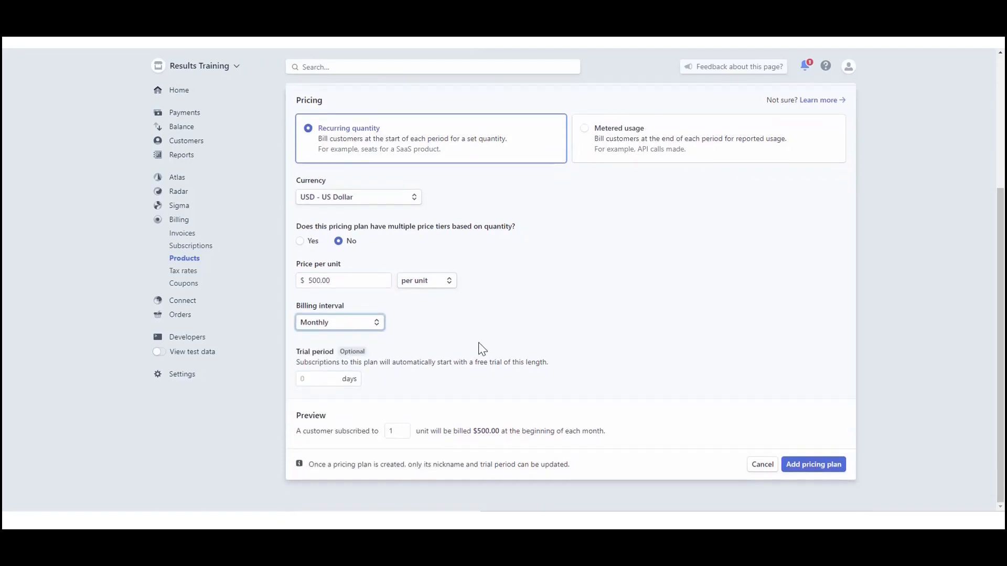
pyautogui.click(356, 328)
pyautogui.click(328, 438)
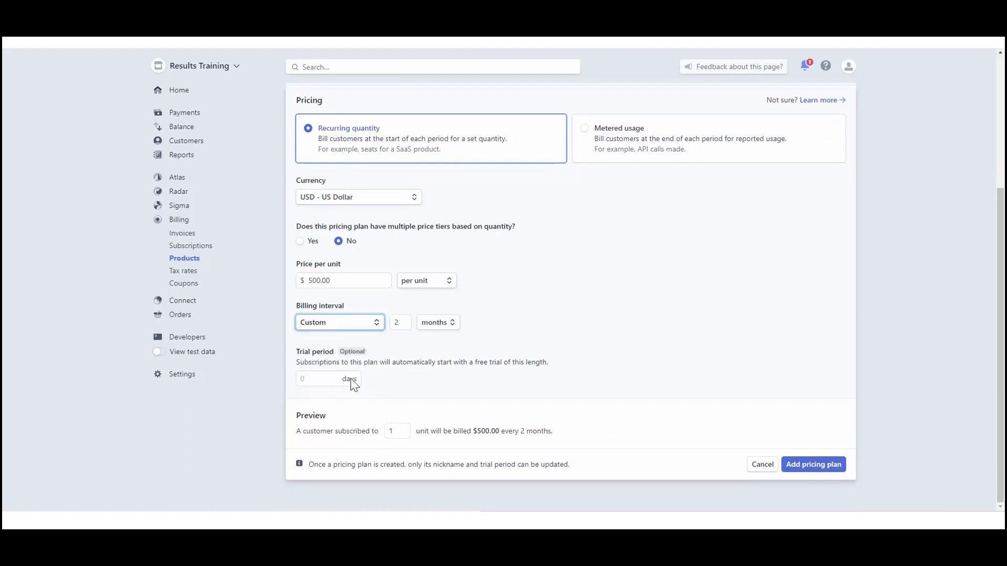
pyautogui.click(444, 325)
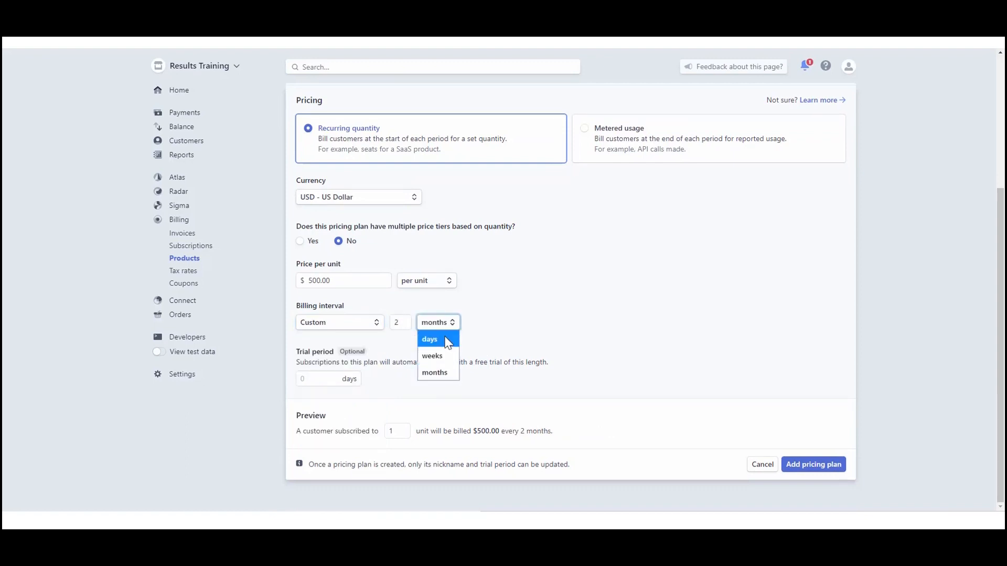
pyautogui.click(446, 340)
pyautogui.click(429, 329)
pyautogui.click(433, 356)
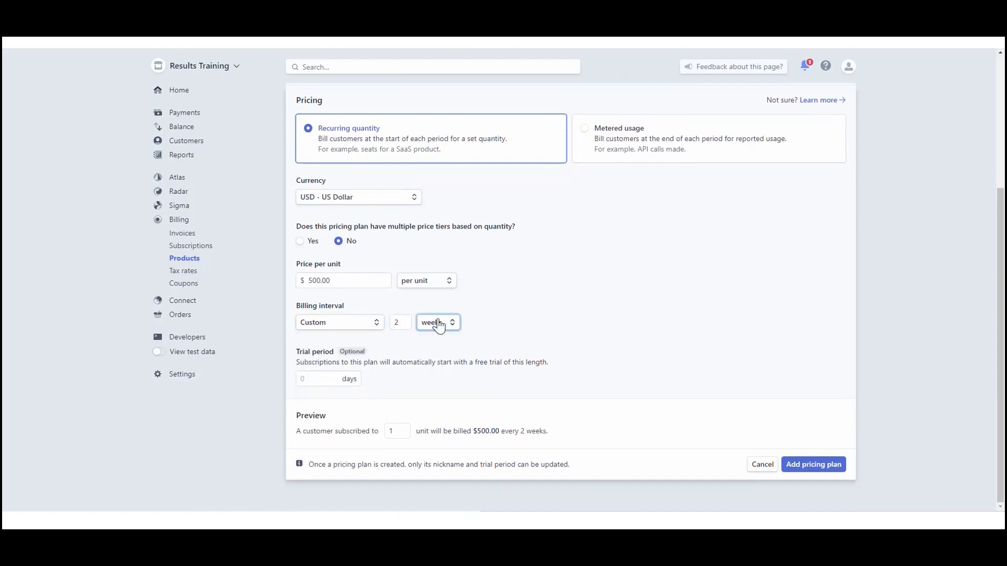
pyautogui.click(436, 322)
pyautogui.click(443, 373)
pyautogui.click(349, 323)
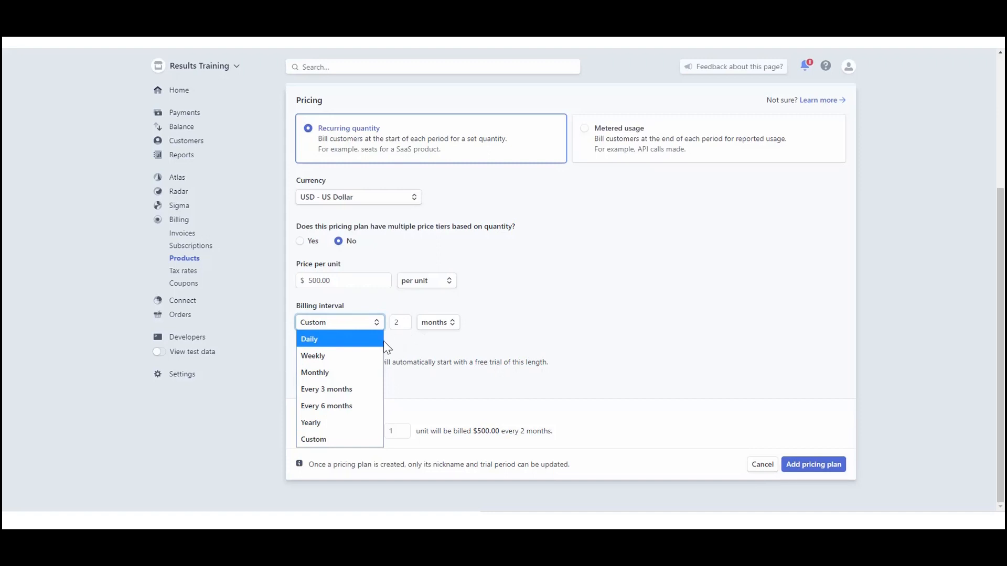
pyautogui.click(417, 351)
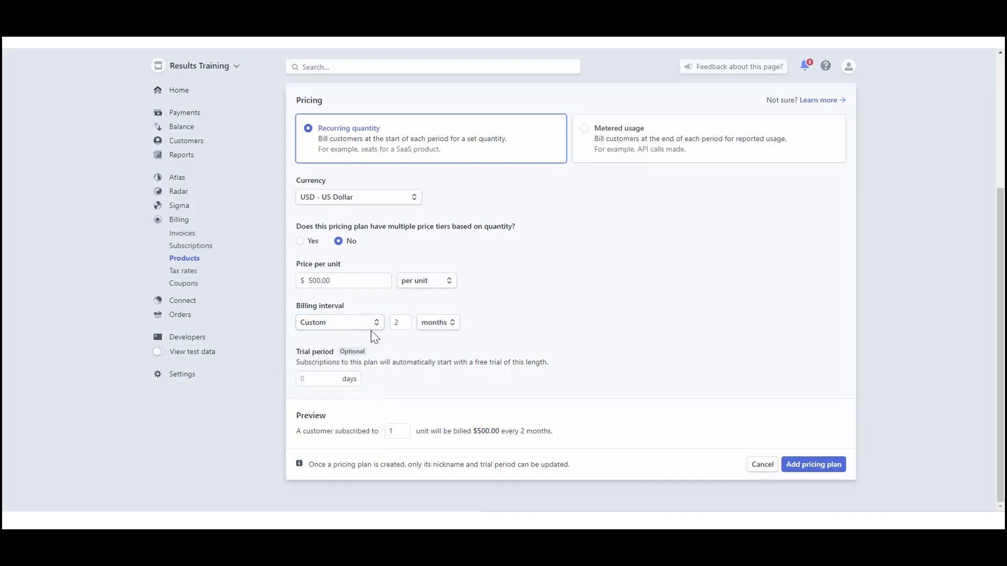
pyautogui.click(428, 322)
pyautogui.click(443, 359)
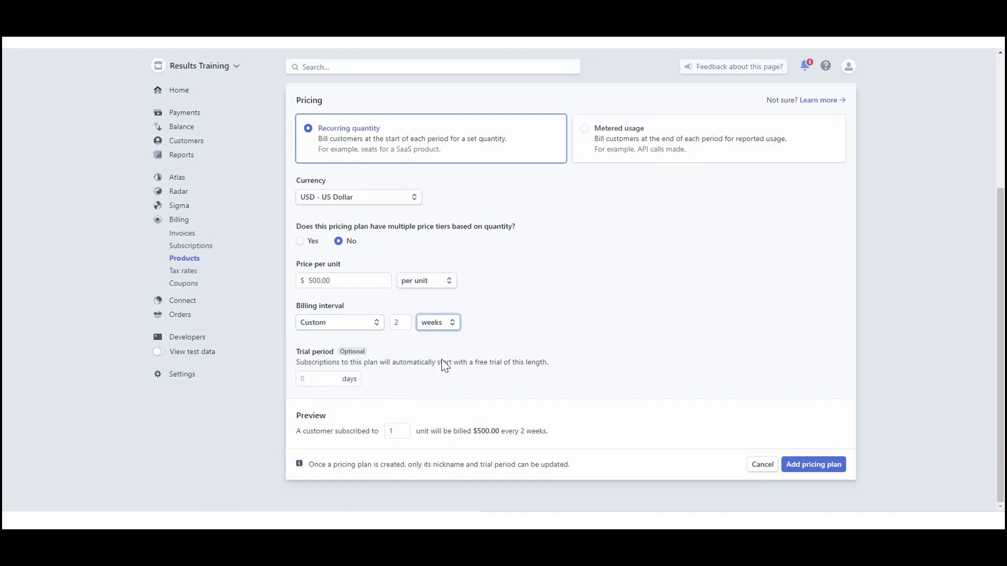
pyautogui.click(364, 326)
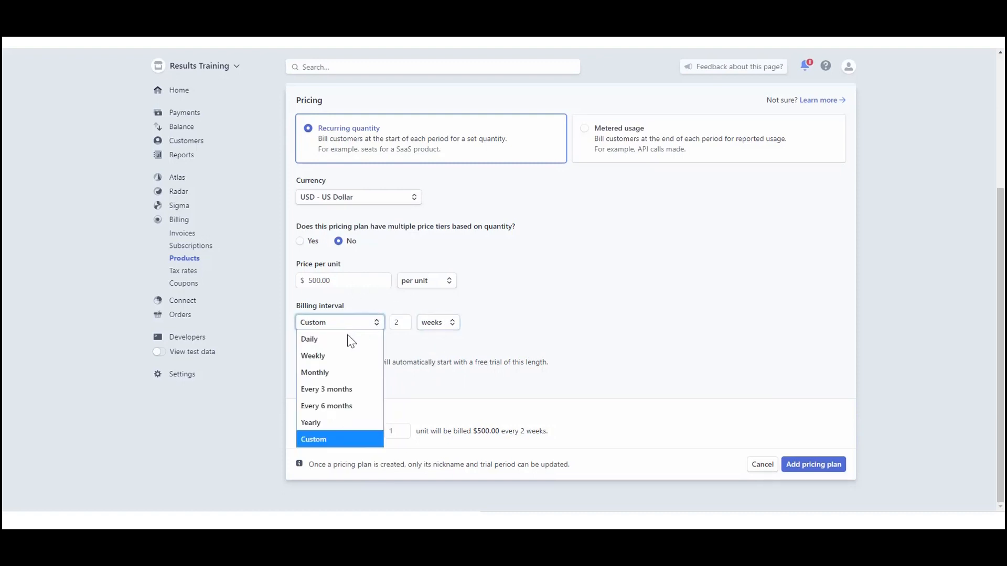
pyautogui.click(348, 376)
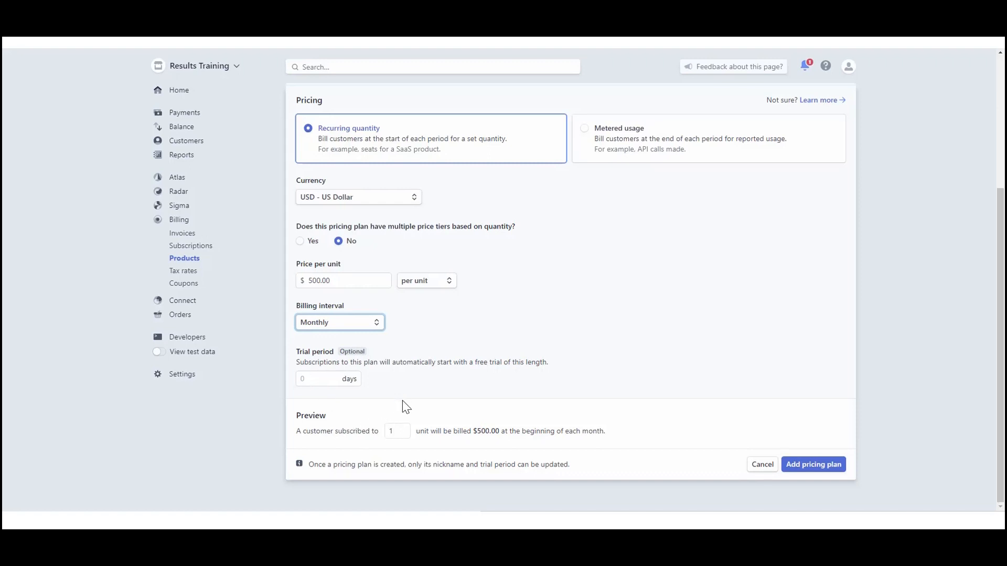
# - Review the plan's settings and add the pricing plan to the Demonstration Subscription product
pyautogui.click(415, 286)
pyautogui.click(499, 284)
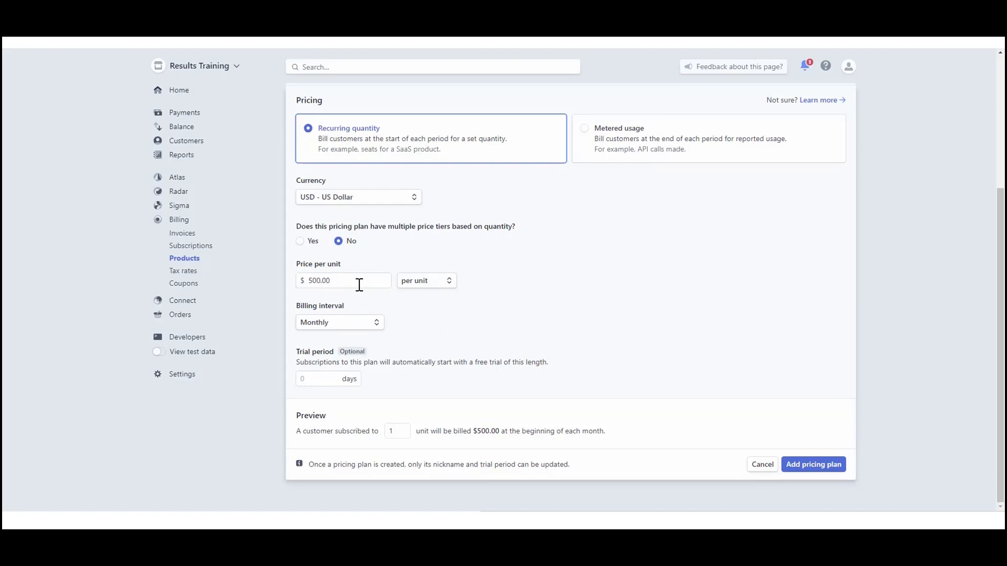
pyautogui.scroll(3, 466, 332)
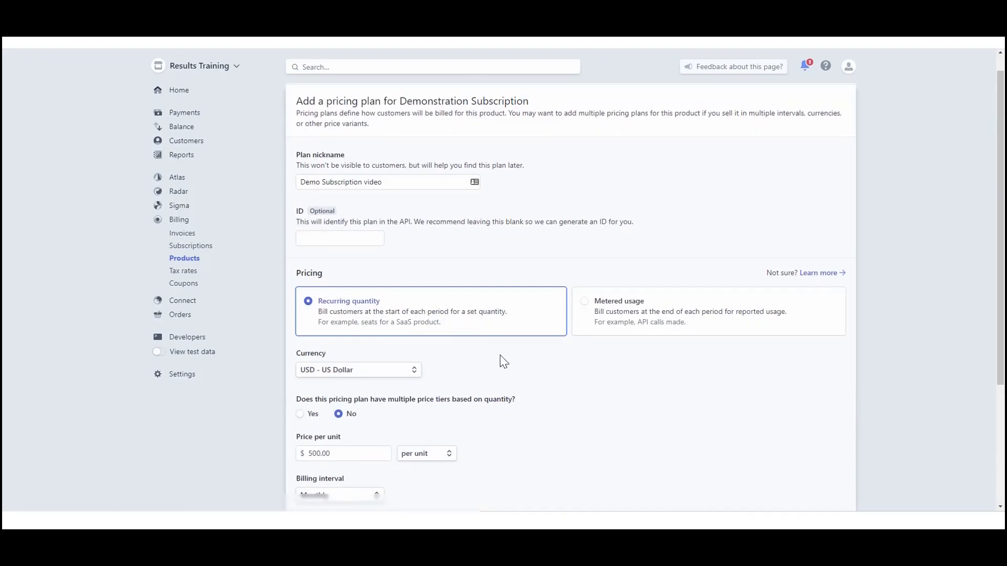
pyautogui.scroll(-3, 511, 380)
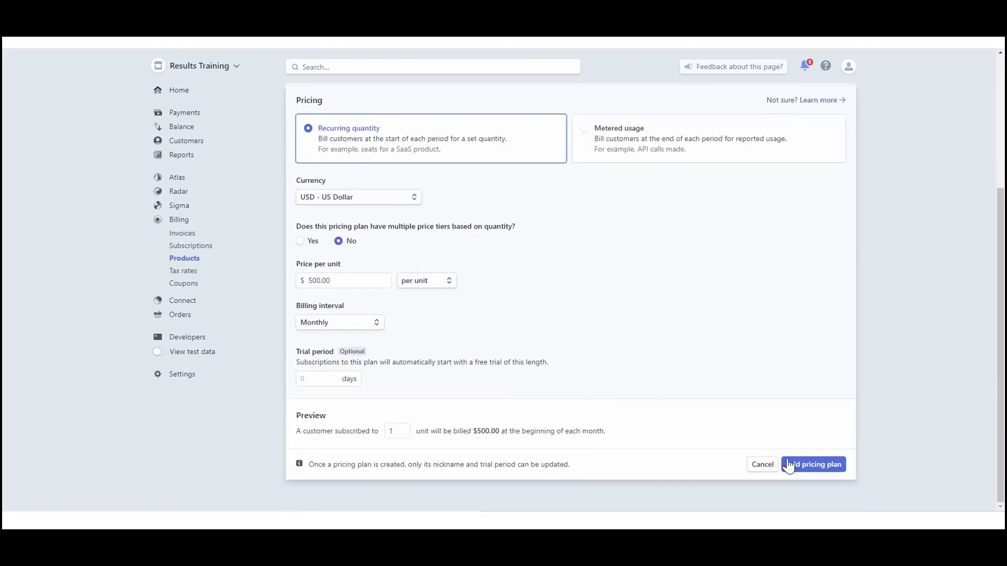
pyautogui.click(808, 468)
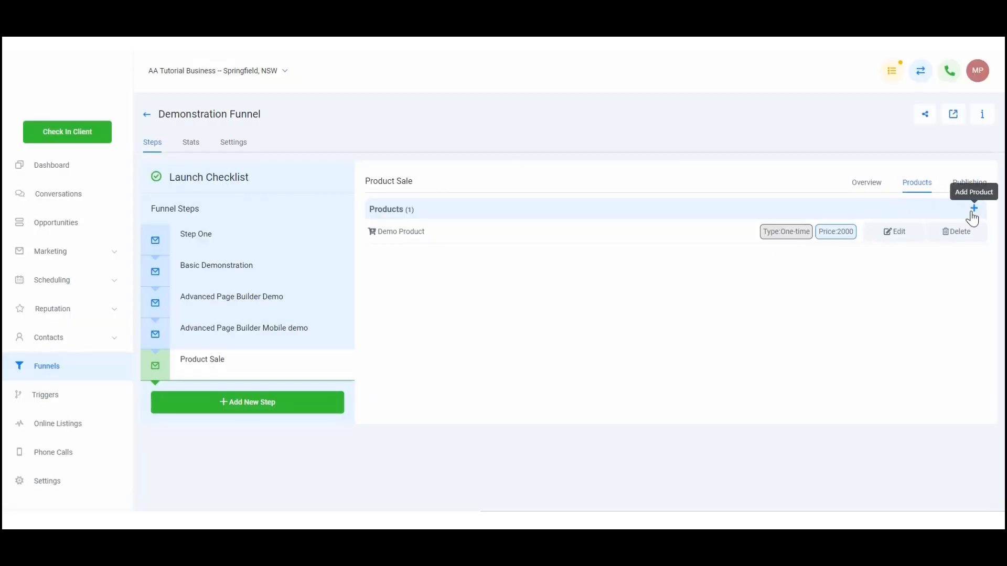
# - Switch back to the funnel builder and start a new subscription product named Demo Subscription in the Product Sale step
pyautogui.click(972, 209)
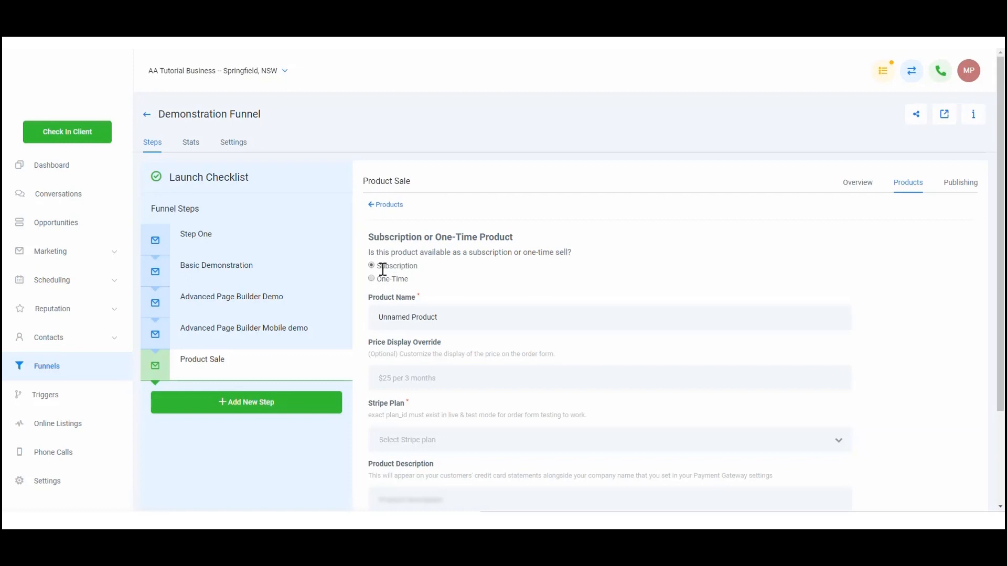
pyautogui.tripleClick(470, 320)
pyautogui.press('BackSpace')
pyautogui.write('Demo Subscription')
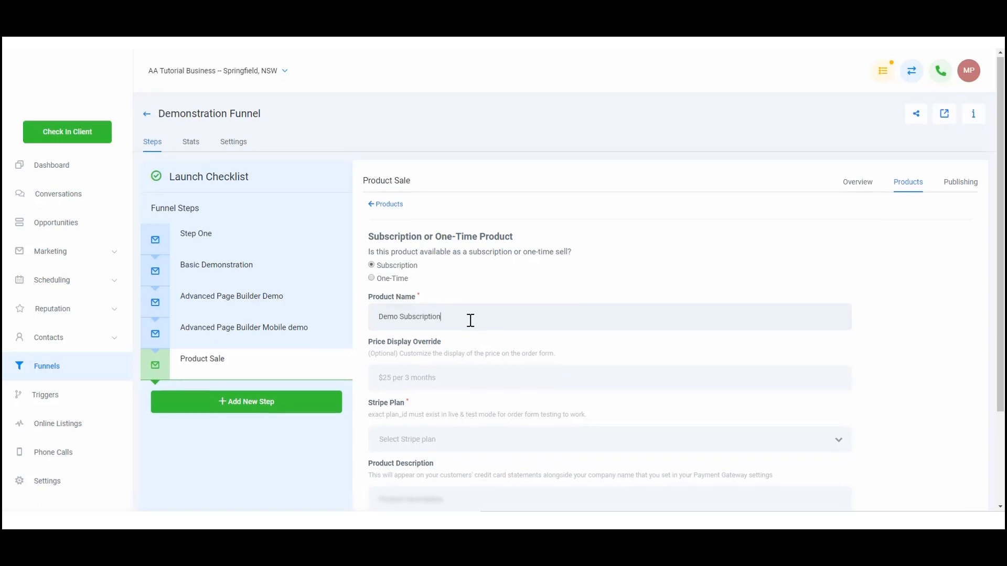
# - Link the product to the Stripe plan Demonstration Subscription(Demo Subscription video) and enter Company Name as the product description
pyautogui.scroll(-1, 471, 323)
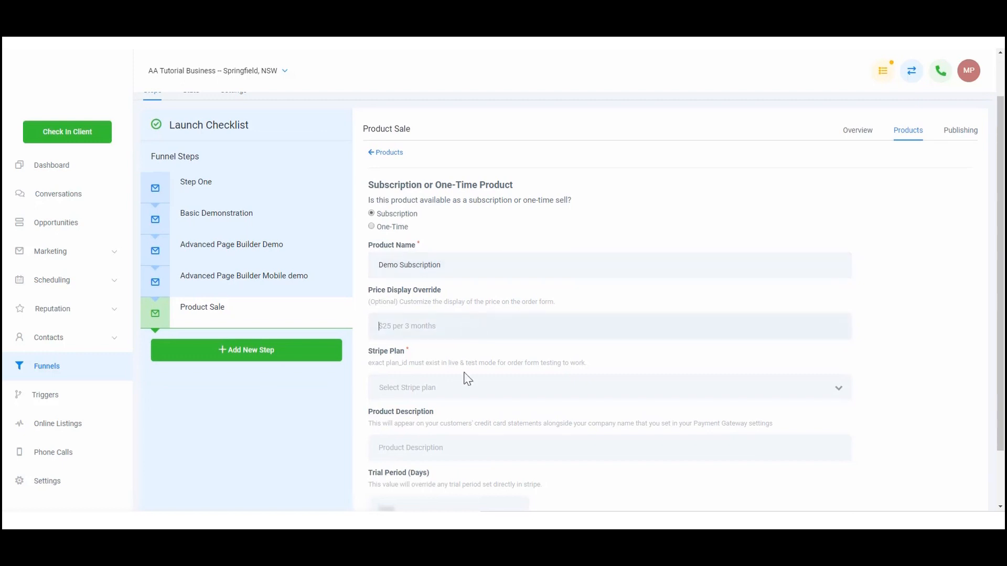
pyautogui.scroll(-1, 466, 387)
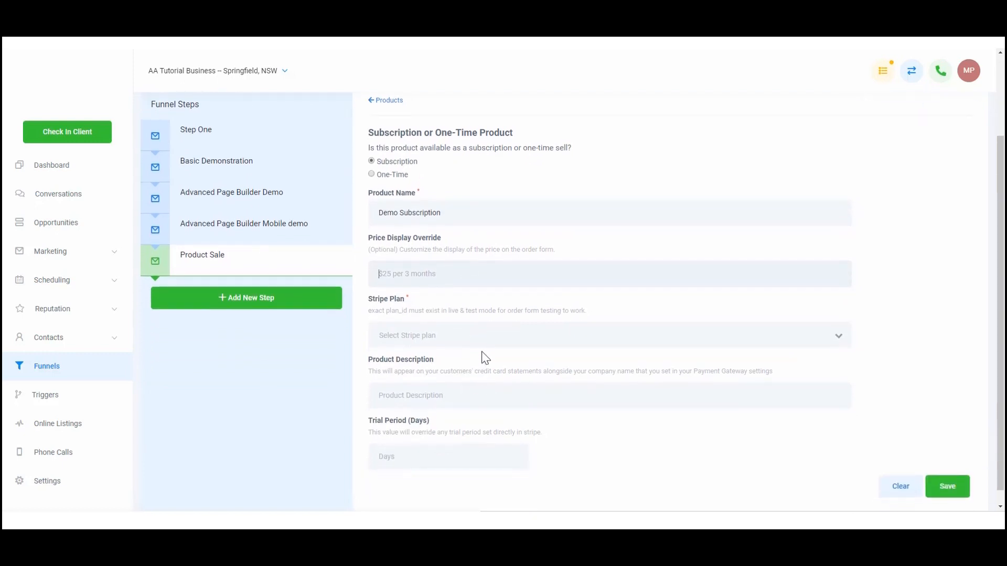
pyautogui.click(488, 335)
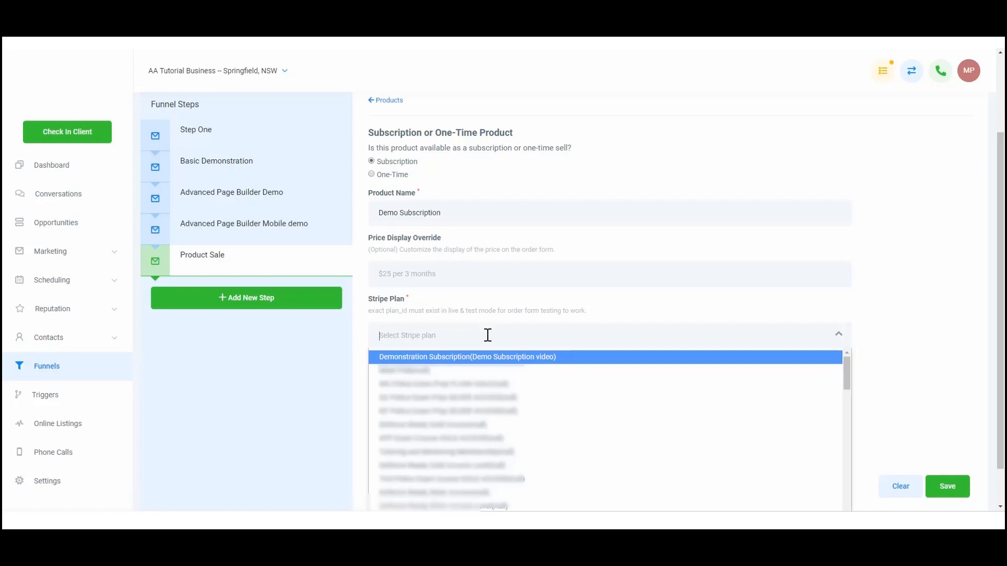
pyautogui.click(479, 357)
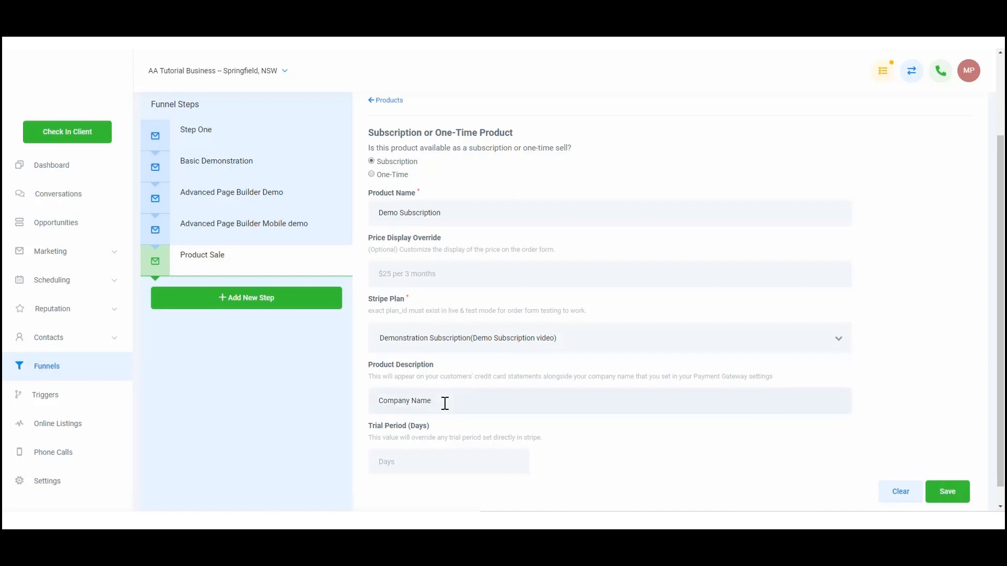
# - Set the product's trial period to 14 days and save the product
pyautogui.scroll(-1, 444, 404)
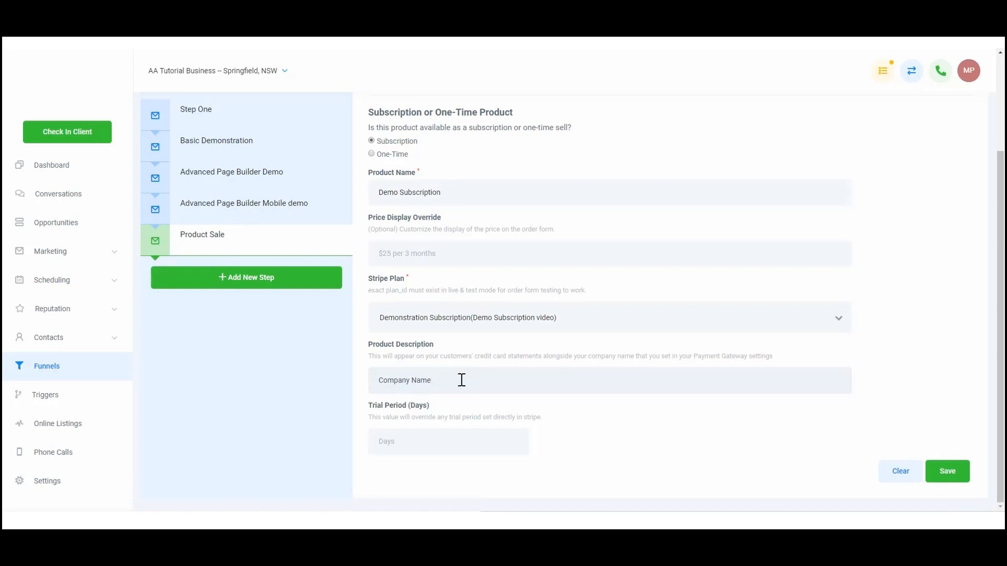
pyautogui.click(428, 435)
pyautogui.write('14')
pyautogui.scroll(2, 704, 434)
pyautogui.scroll(-2, 706, 431)
pyautogui.click(949, 470)
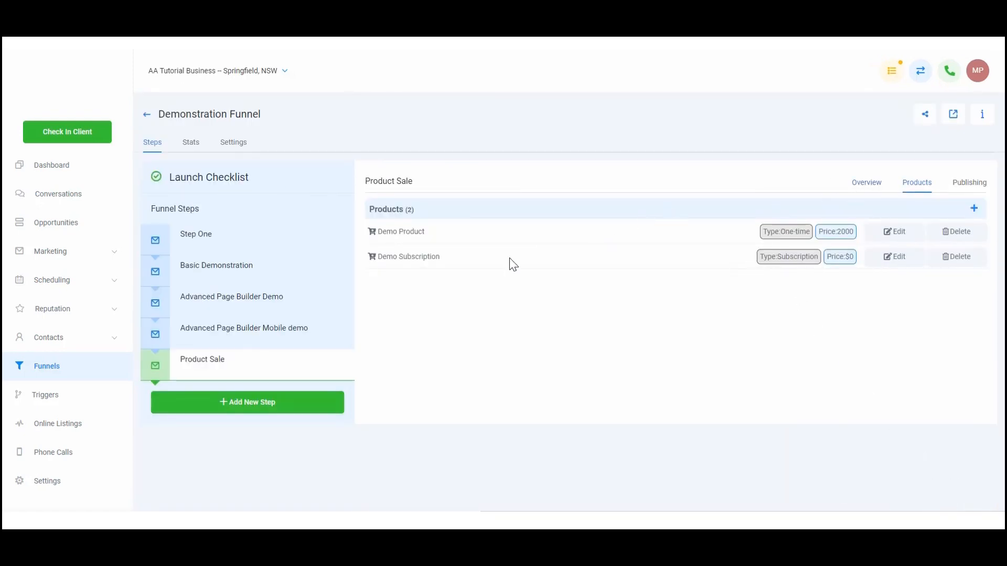
# - Open the live Product Sale page from the step's overview and proceed past the contact information to the payment options
pyautogui.click(872, 192)
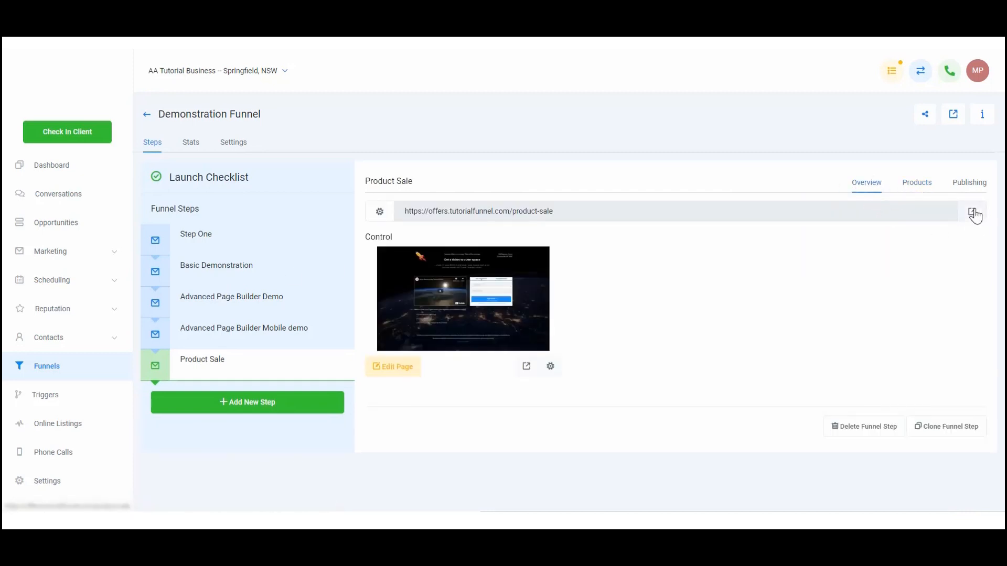
pyautogui.click(972, 214)
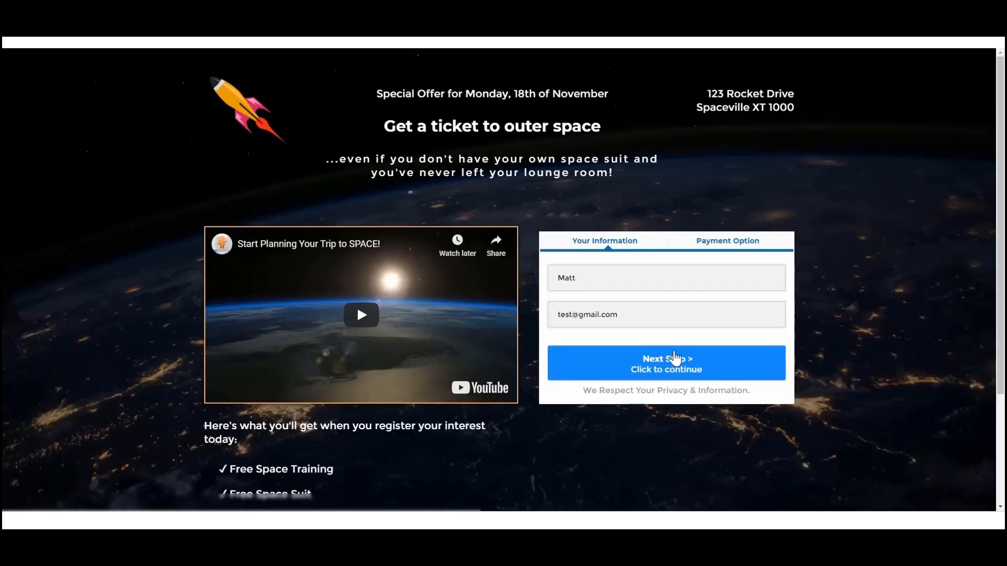
pyautogui.click(675, 358)
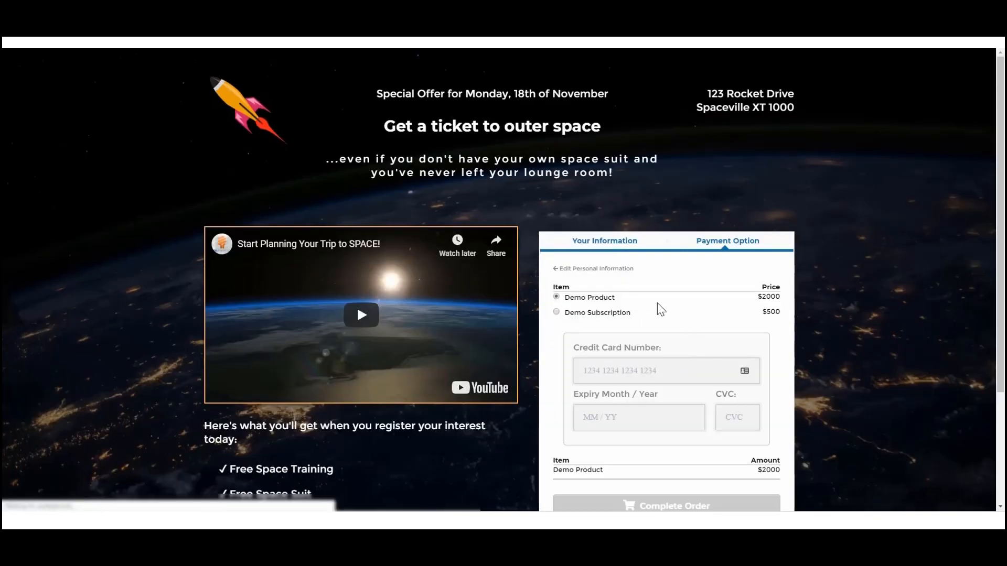
# - Select Demo Subscription on the order form, check its price and order summary, and dismiss the free ticket popup
pyautogui.click(556, 313)
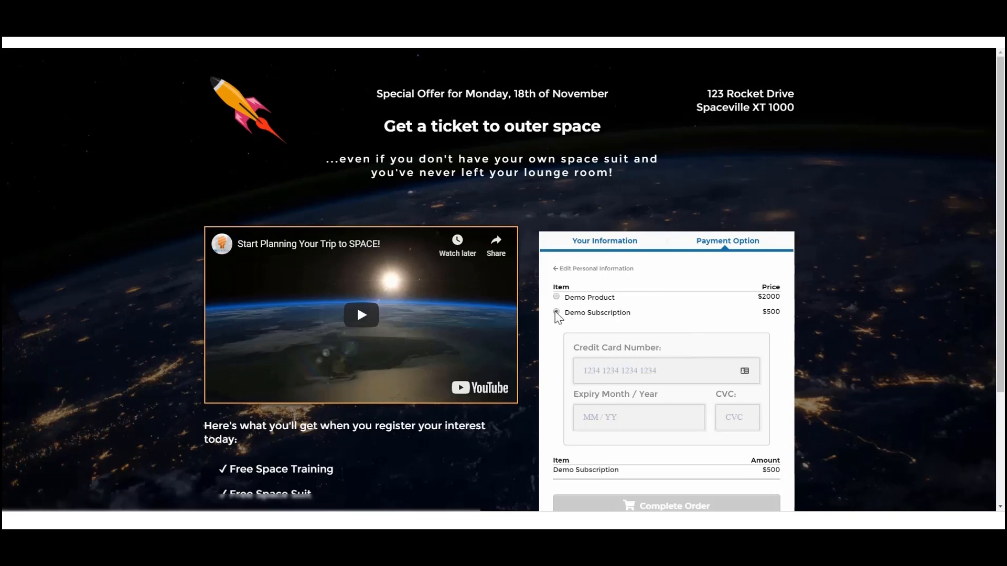
pyautogui.scroll(-4, 621, 307)
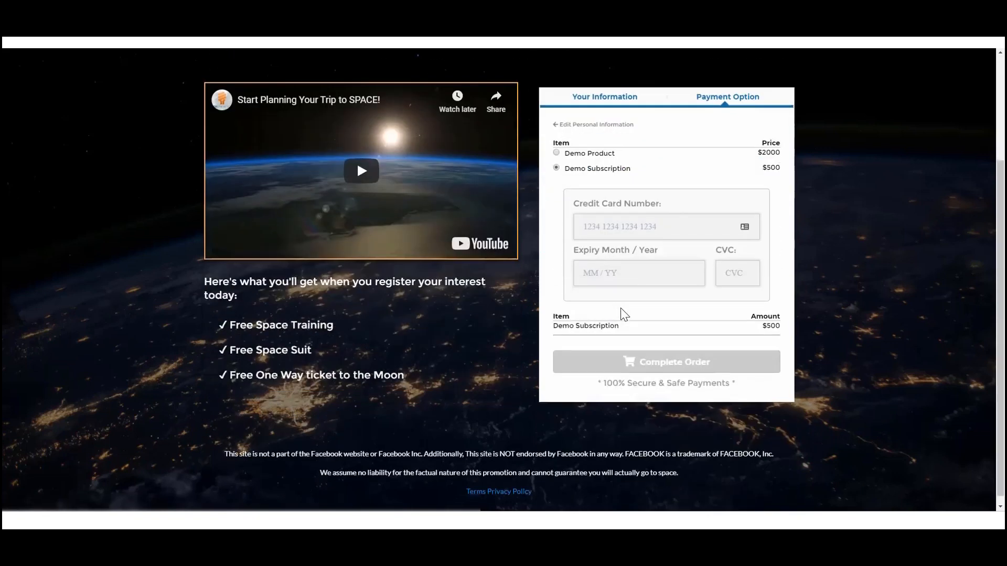
pyautogui.scroll(3, 620, 307)
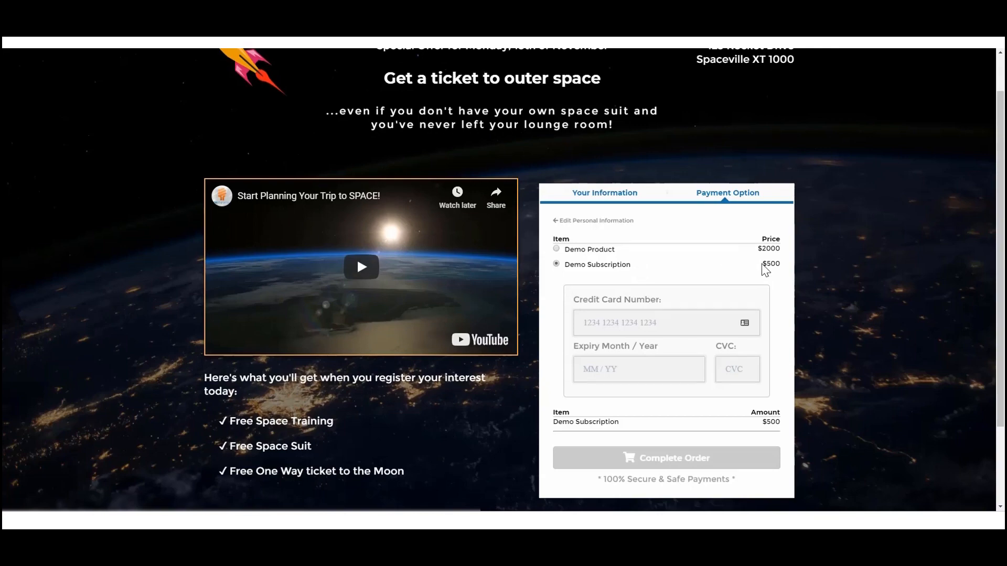
pyautogui.moveTo(614, 43)
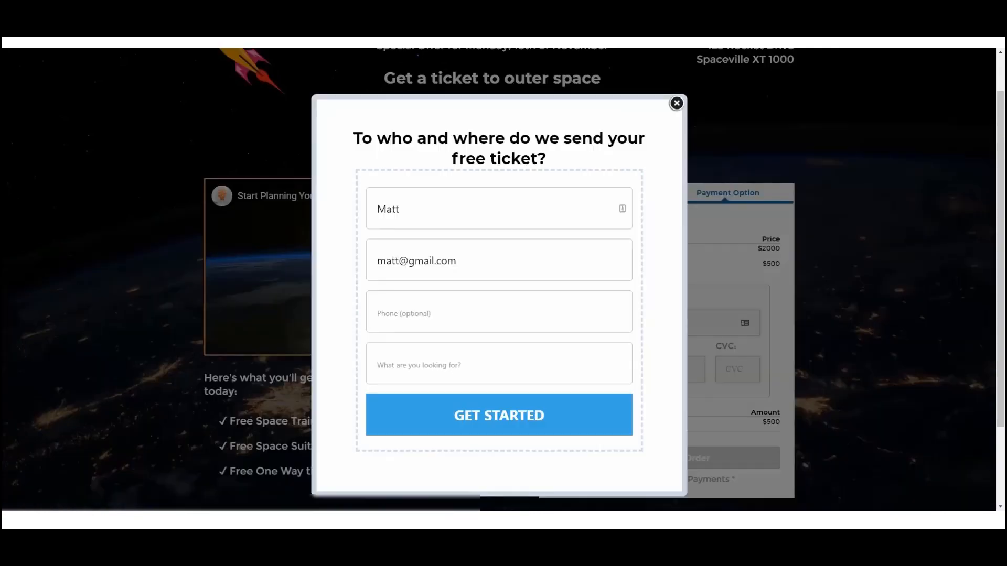
pyautogui.click(677, 104)
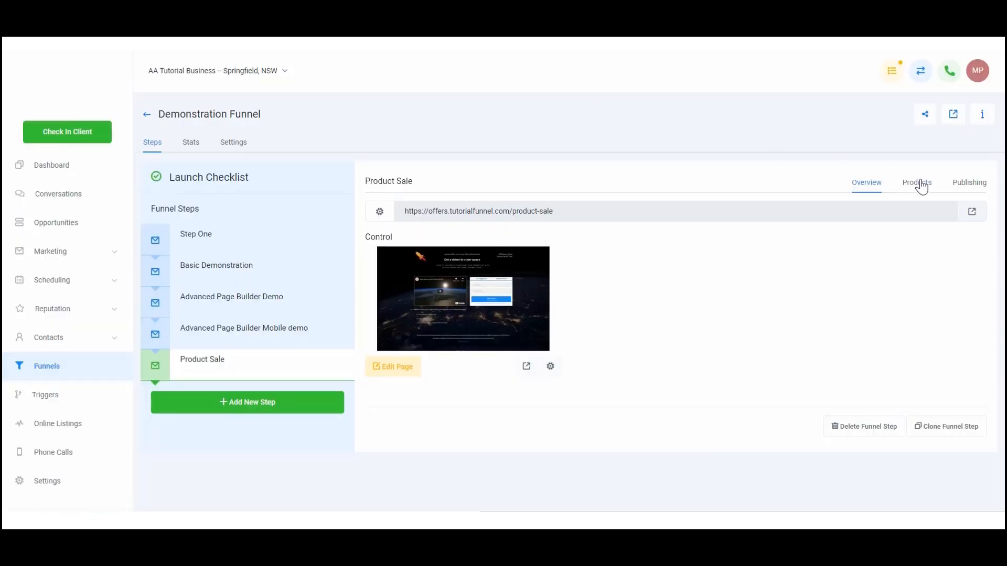
# - Set the Demo Subscription product's price display override to "14 Day trial followed by $500 per month" and update the product
pyautogui.click(917, 184)
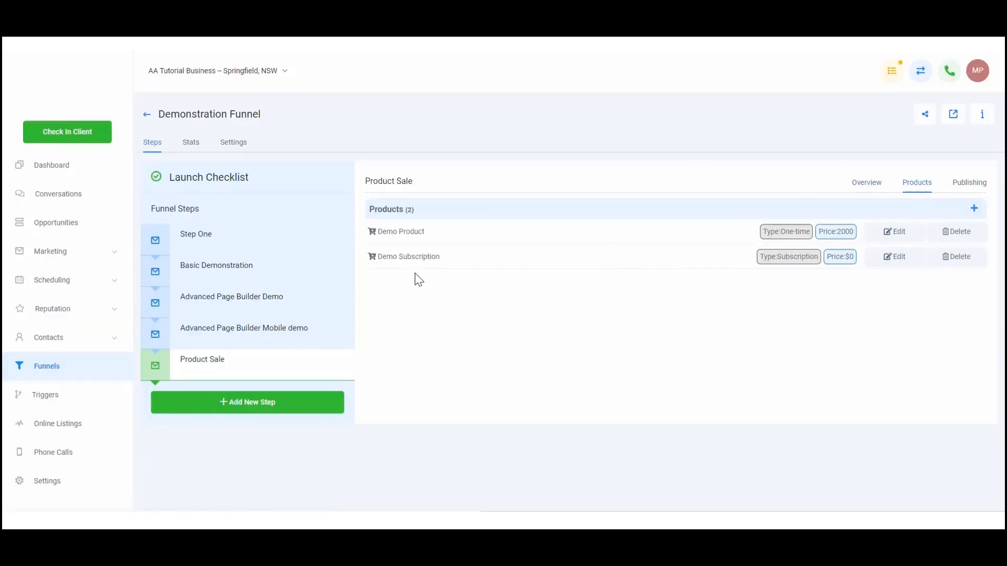
pyautogui.click(896, 257)
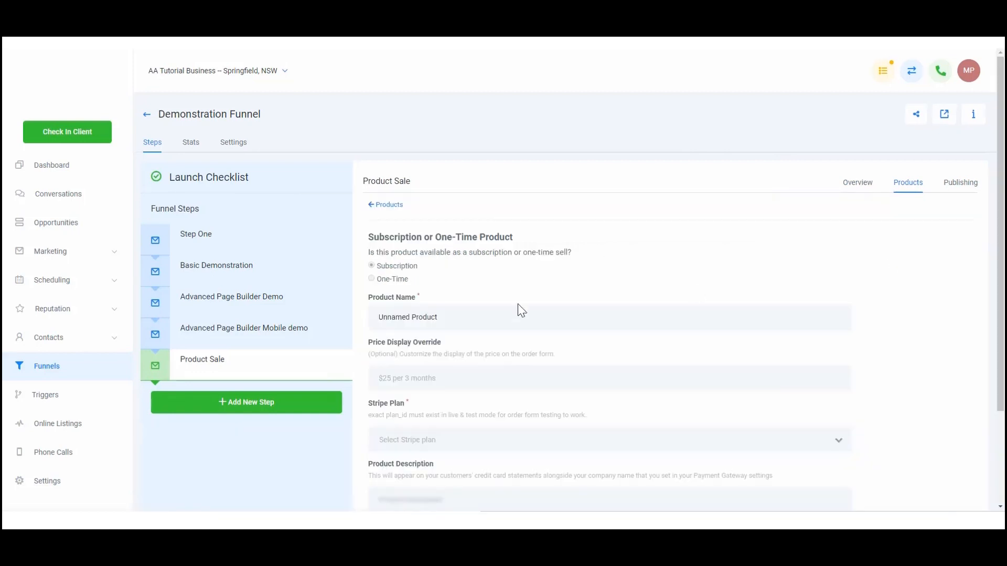
pyautogui.click(436, 382)
pyautogui.write('14 Day tirla')
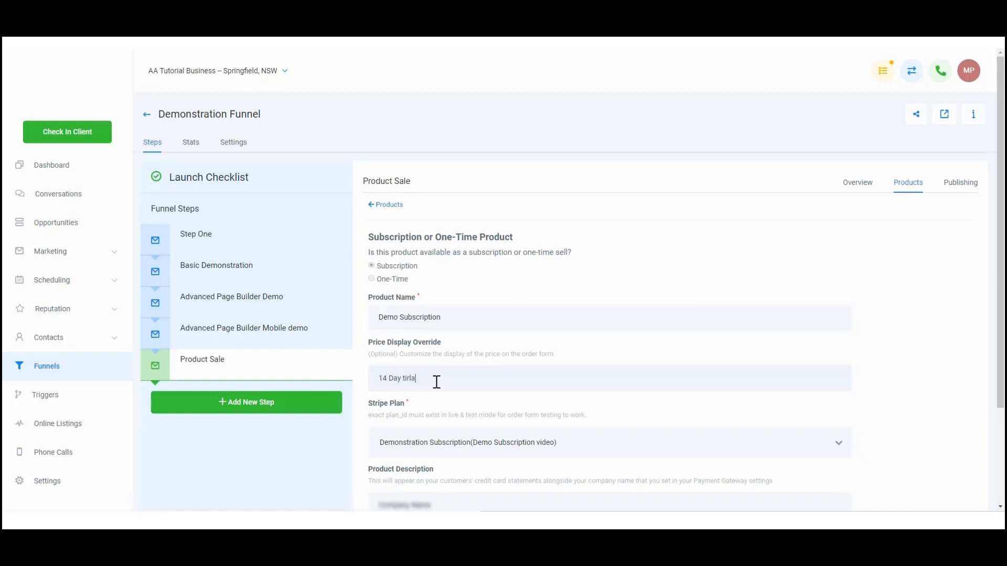
pyautogui.press('BackSpace')
pyautogui.press('BackSpace')
pyautogui.write('rial followed by $500 per month')
pyautogui.scroll(-3, 483, 359)
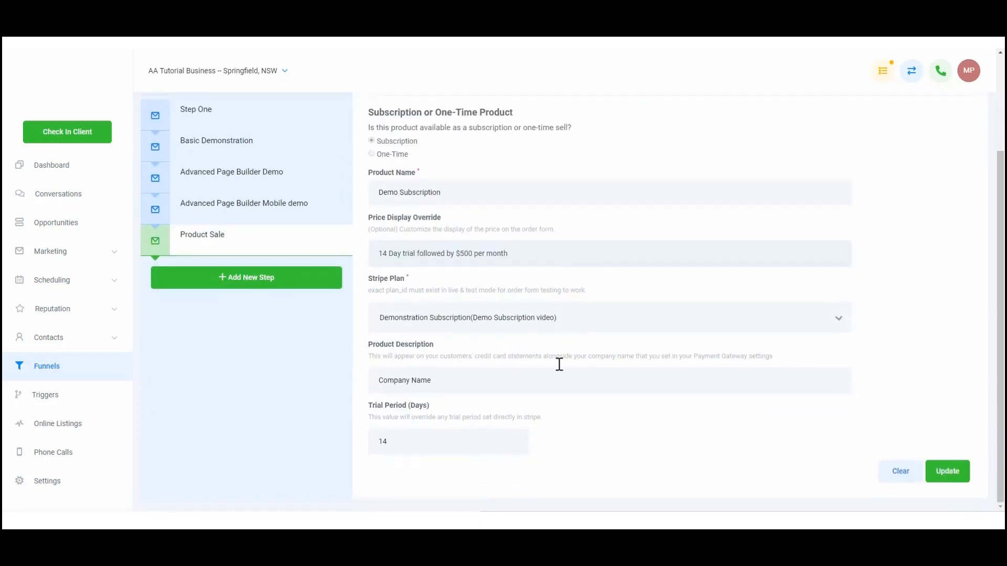
pyautogui.click(948, 472)
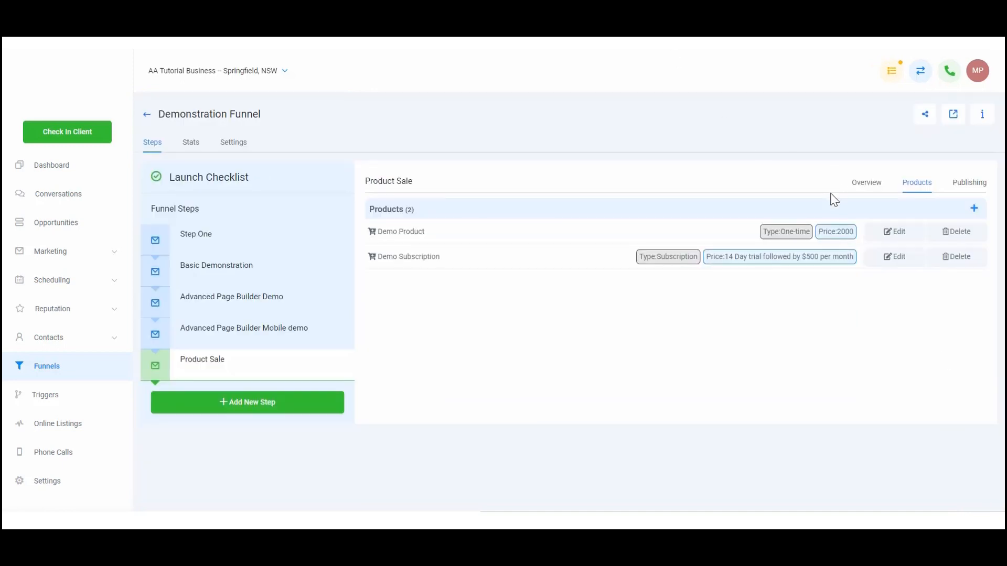
# - Reopen the live Product Sale page, proceed to the payment options, and check Demo Subscription's price text on the order form
pyautogui.click(867, 188)
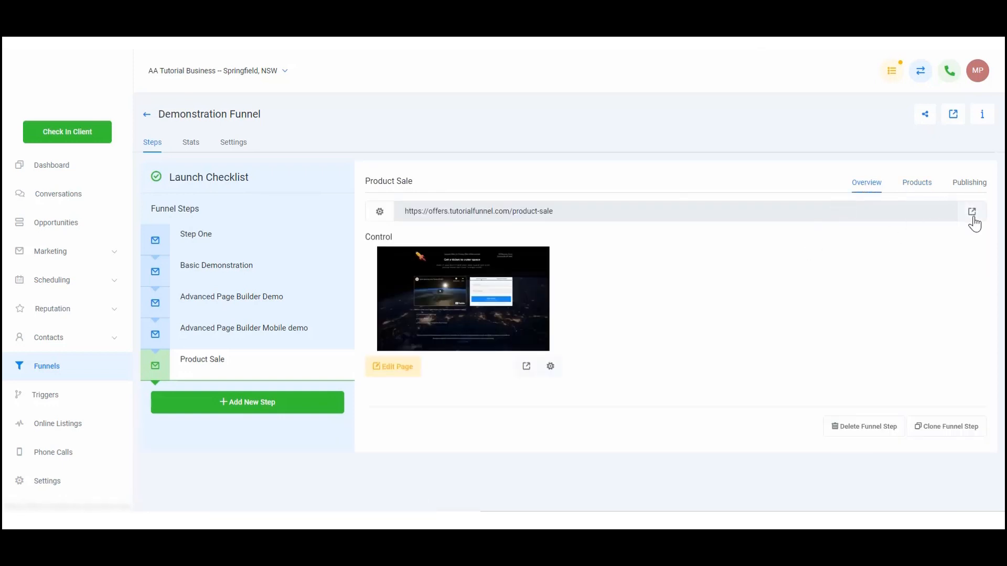
pyautogui.click(972, 217)
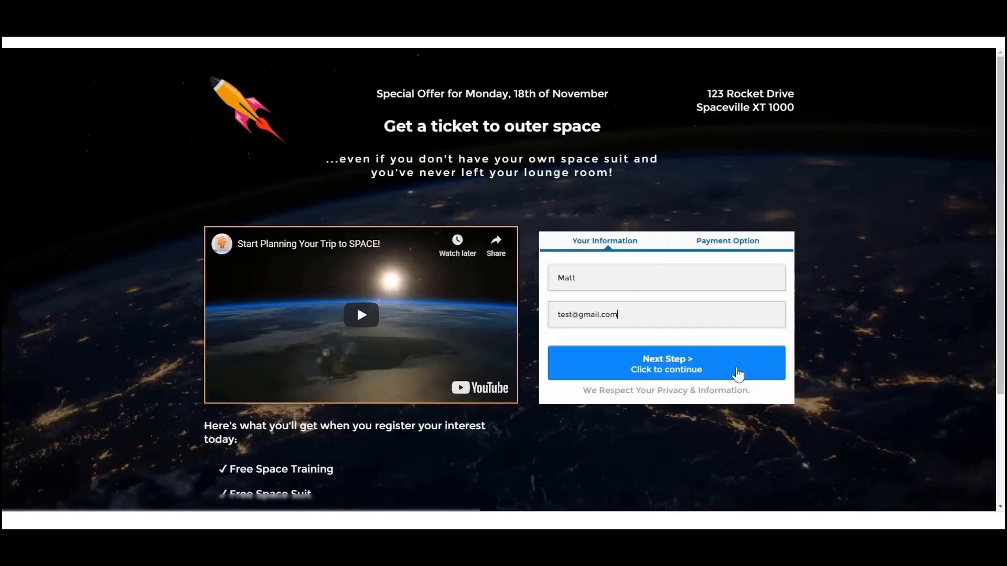
pyautogui.click(738, 374)
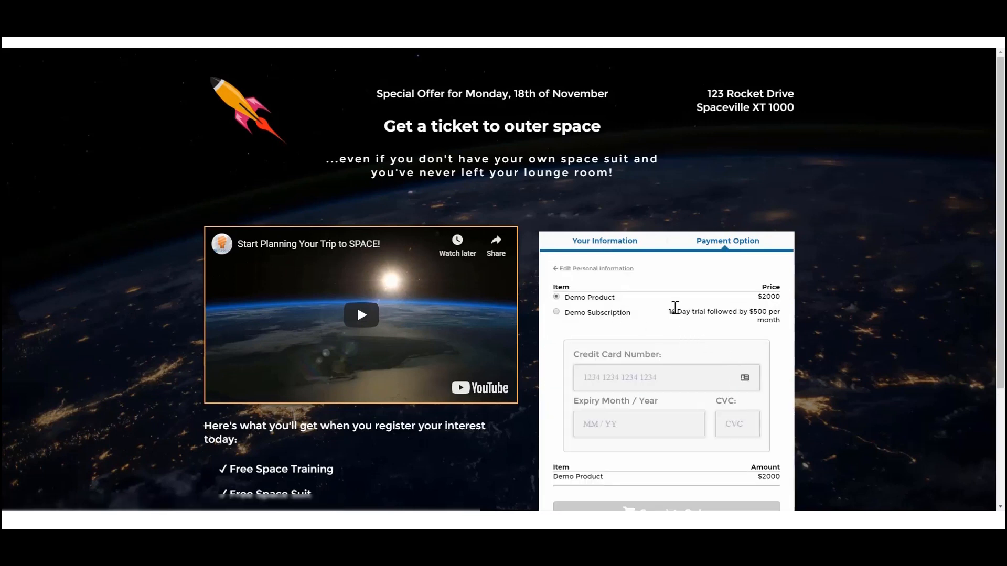
pyautogui.moveTo(670, 313); pyautogui.dragTo(783, 315)
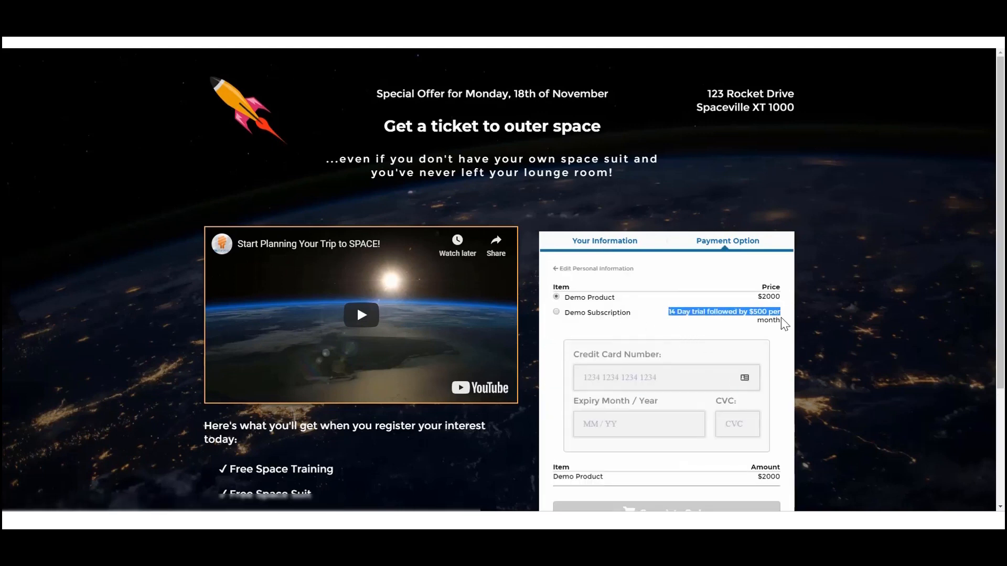
pyautogui.click(781, 316)
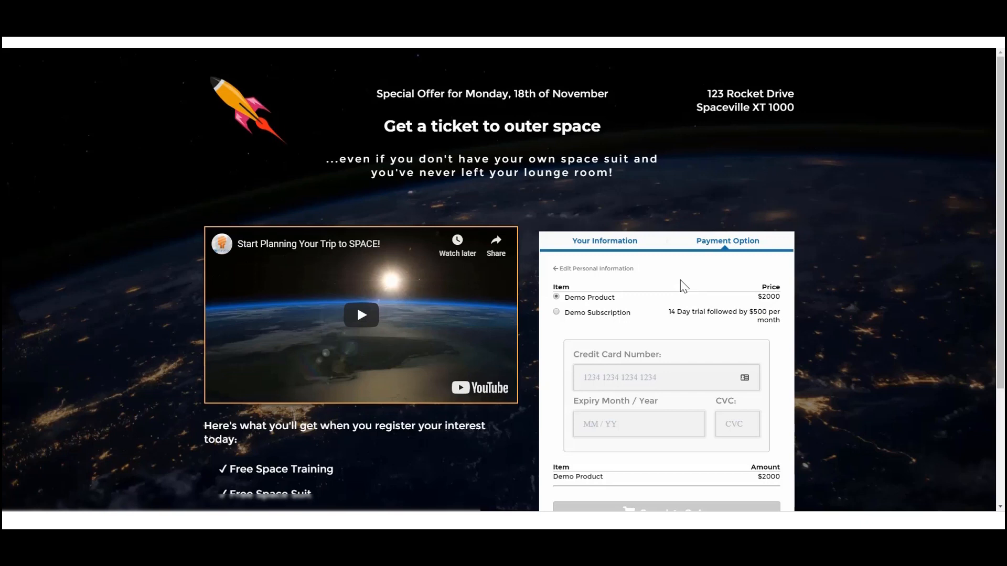
pyautogui.scroll(-1, 684, 286)
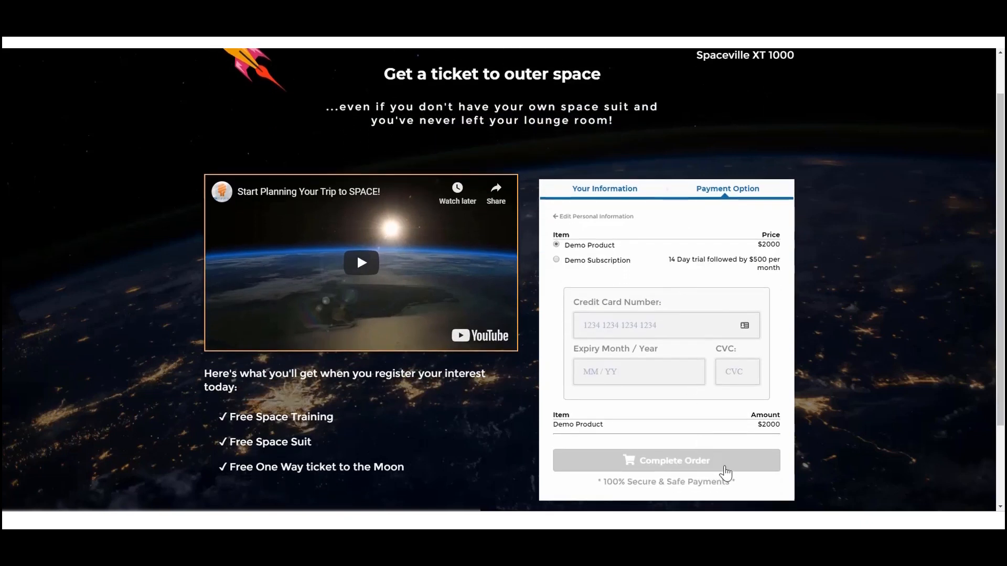